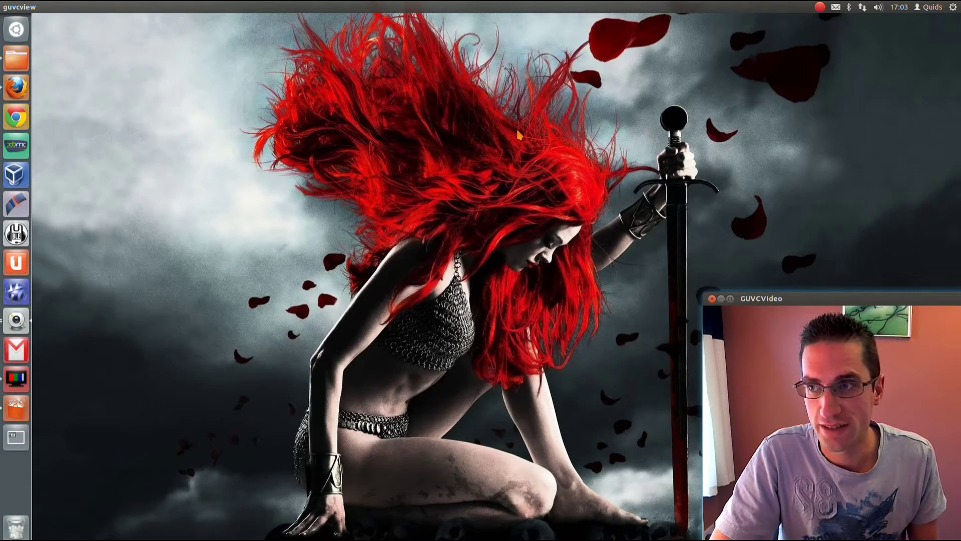
Open Software Sources from Software Centre's Edit menu and start adding a source under Other Software
click(19, 413)
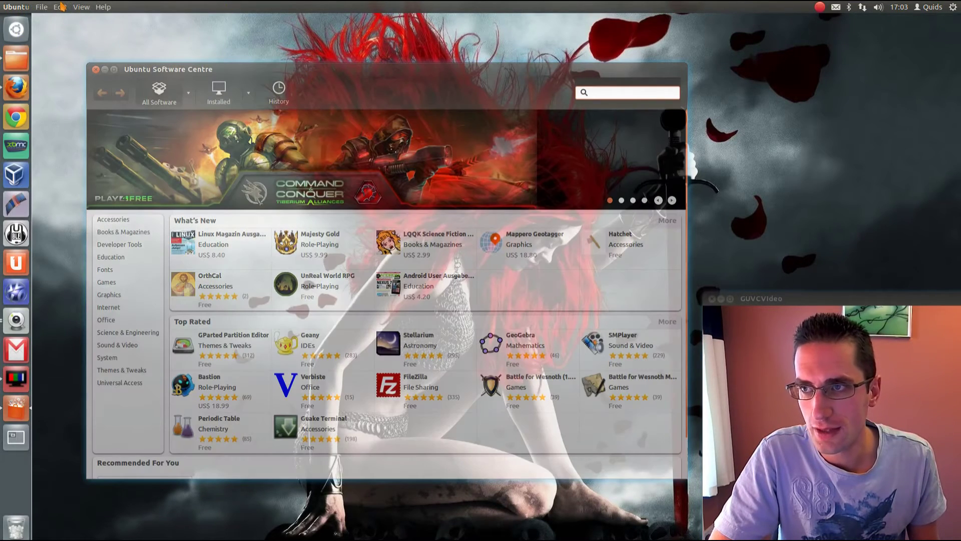
click(60, 7)
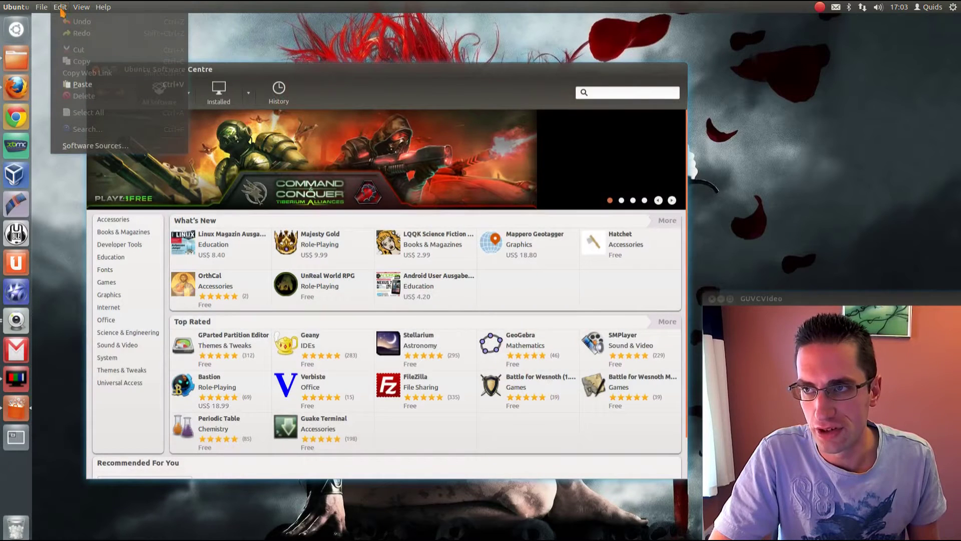
click(104, 146)
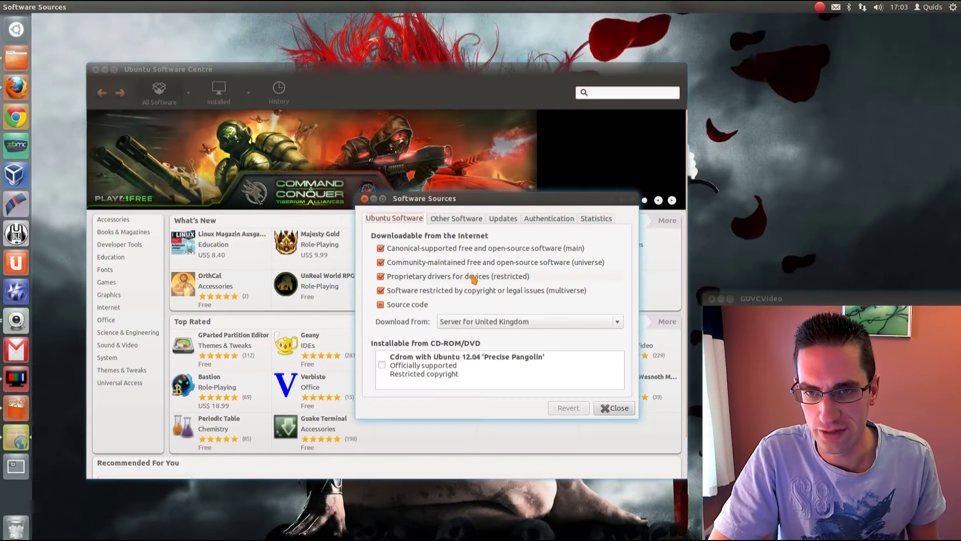
click(457, 218)
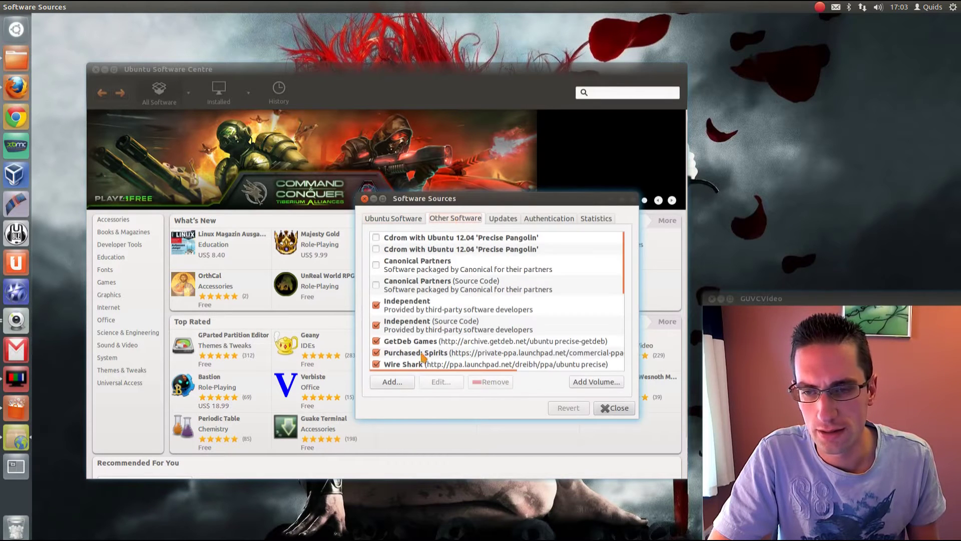
click(393, 382)
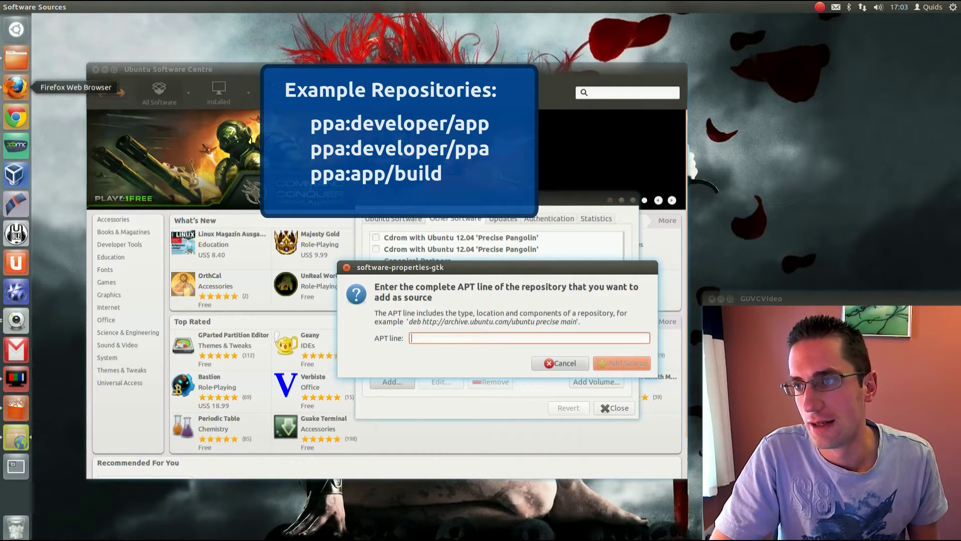
Select the ppa:bearoso/ppa address on the Snes9x Launchpad page in Firefox
click(16, 88)
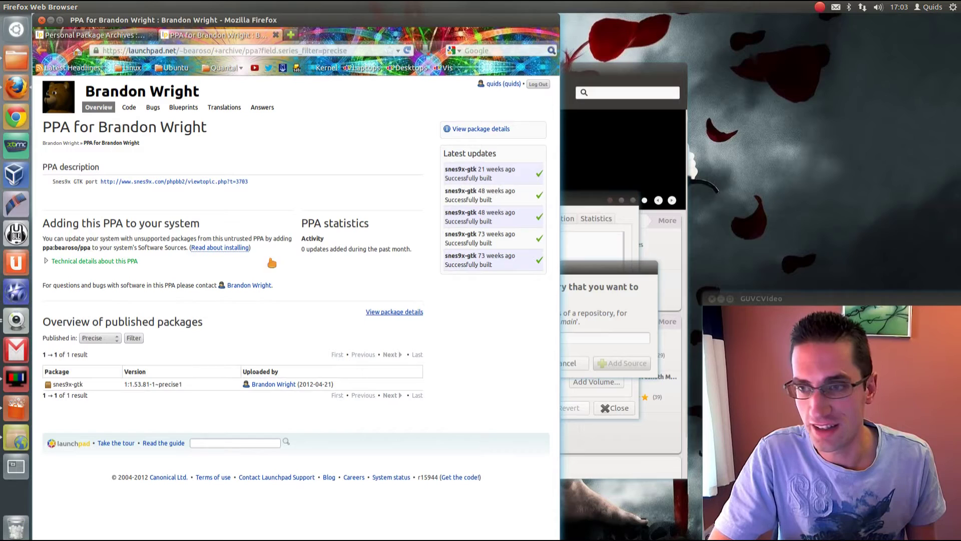
drag(91, 248, 43, 251)
key(ctrl+c)
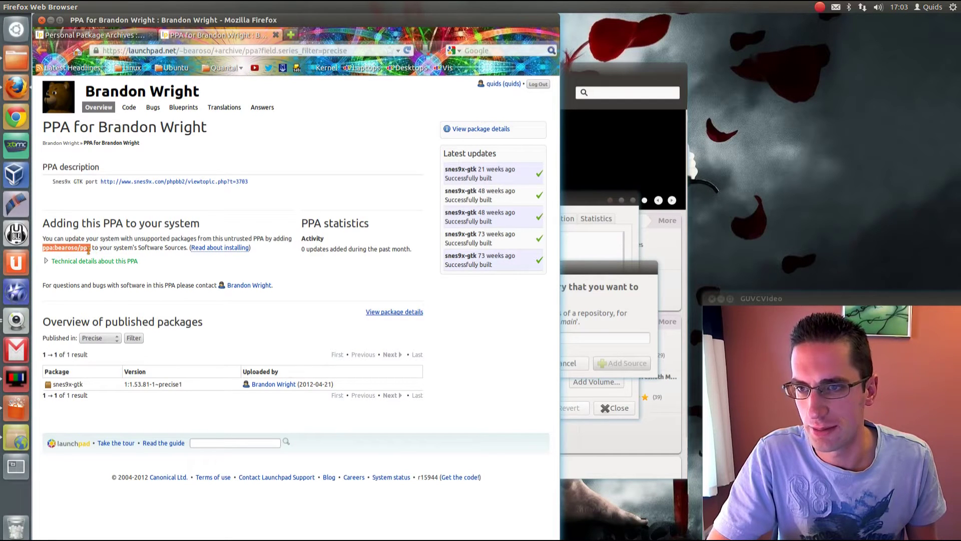
Paste ppa:bearoso/ppa as the APT line, add the source and authenticate with the account password
click(594, 336)
key(ctrl+v)
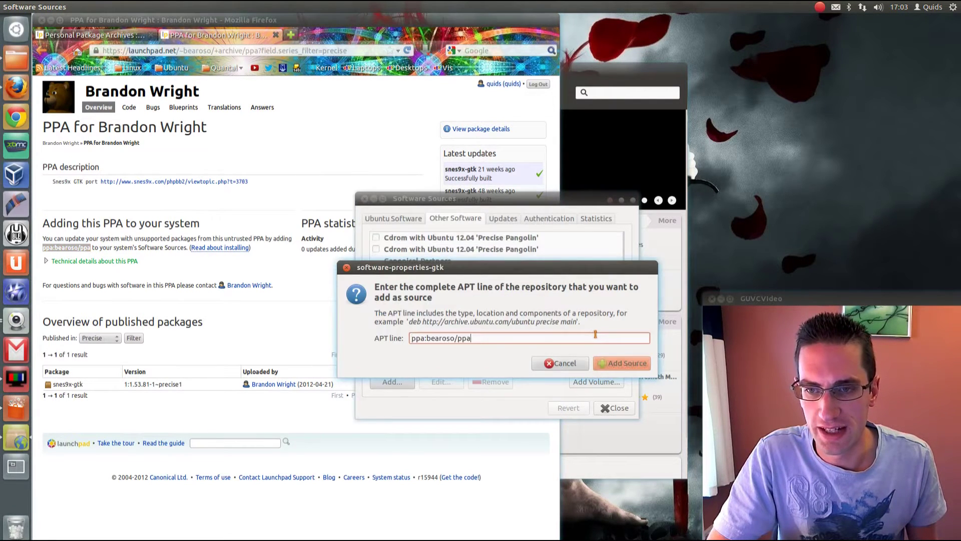
click(622, 363)
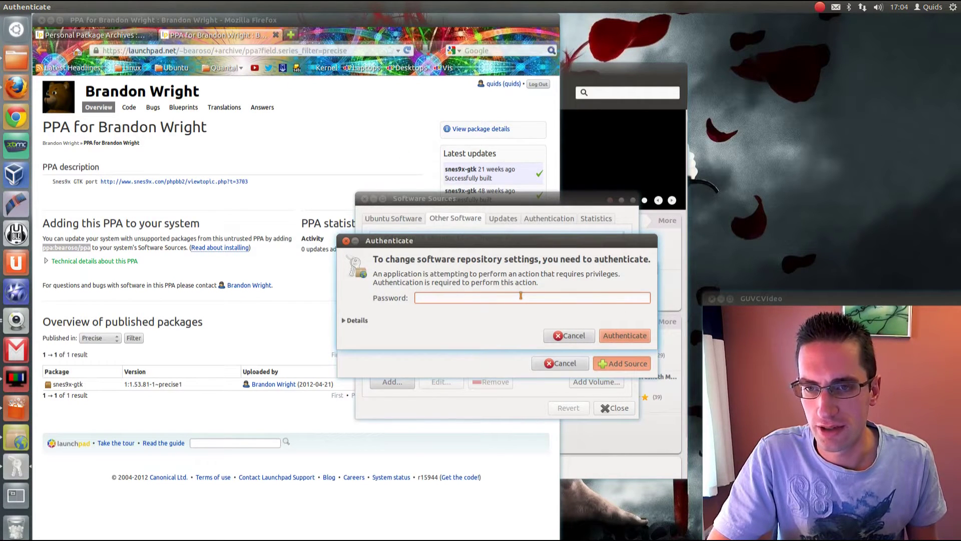
text(********)
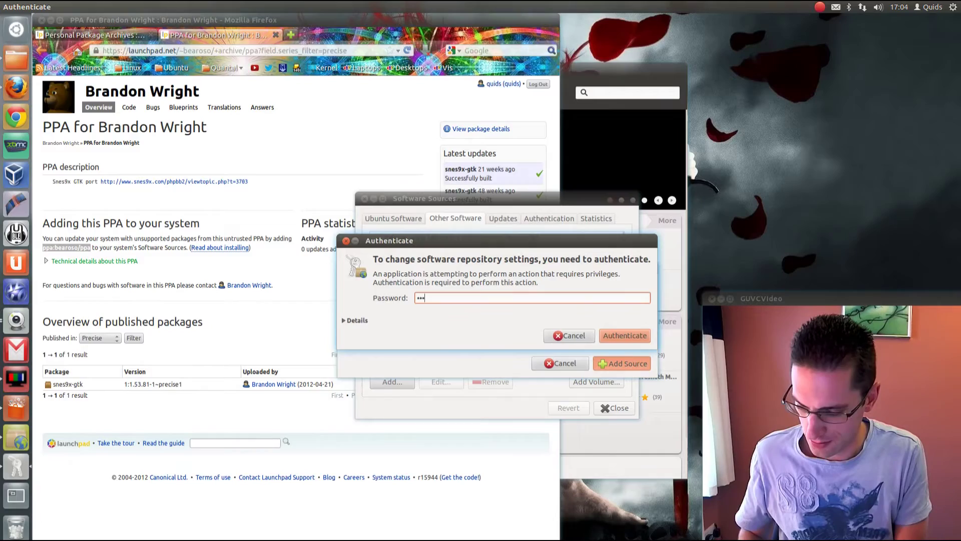
key(Return)
Remove the bearoso 'main (Source Code)' entry, keeping only the main entry
scroll(555, 313, down, 5)
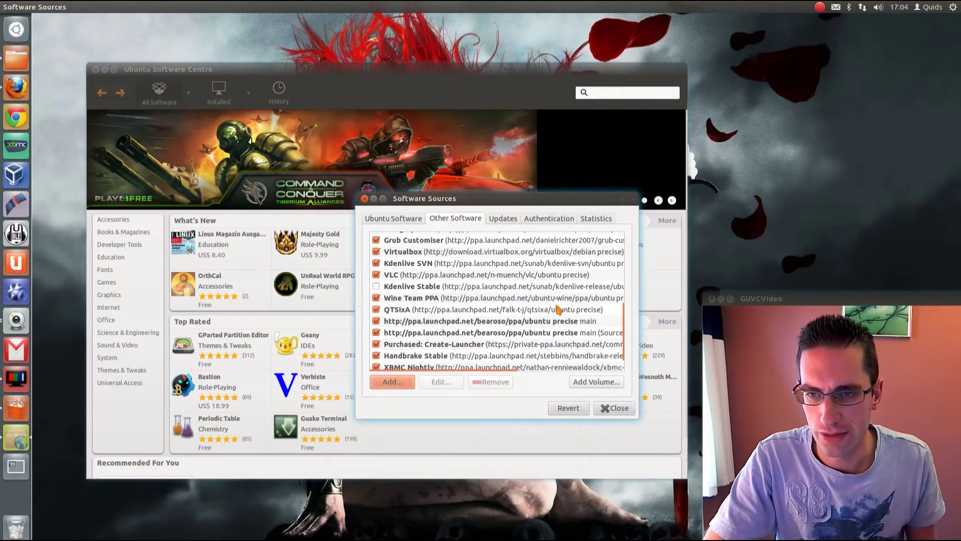
click(530, 313)
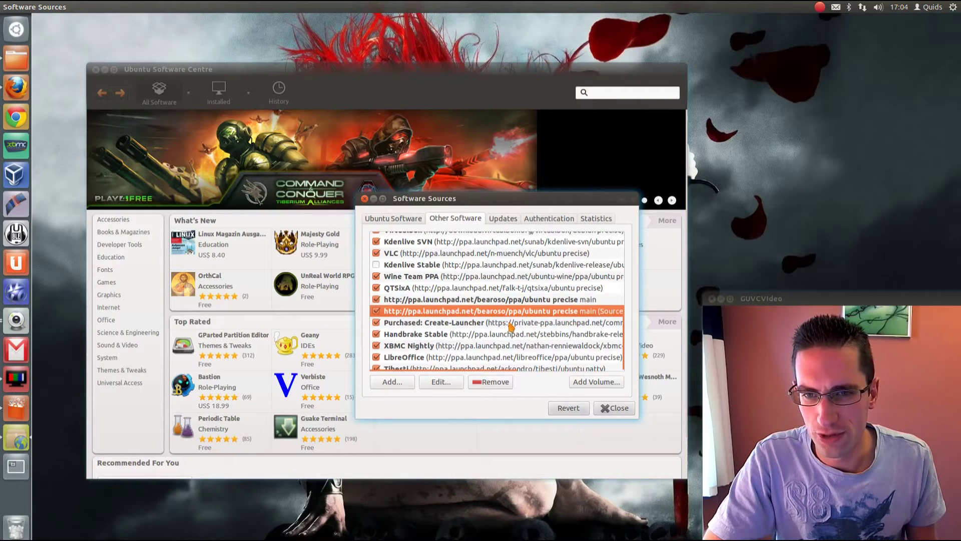
scroll(513, 326, right, 1)
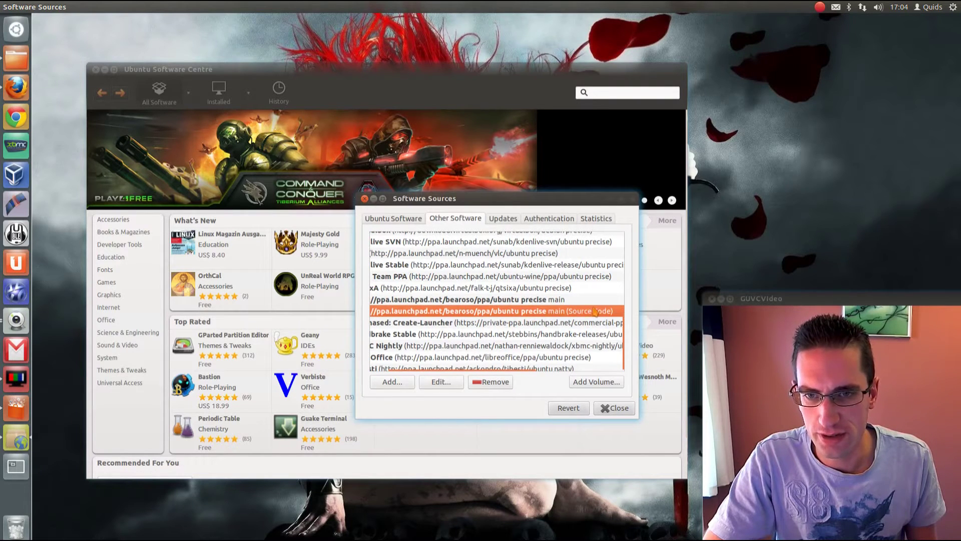
click(547, 299)
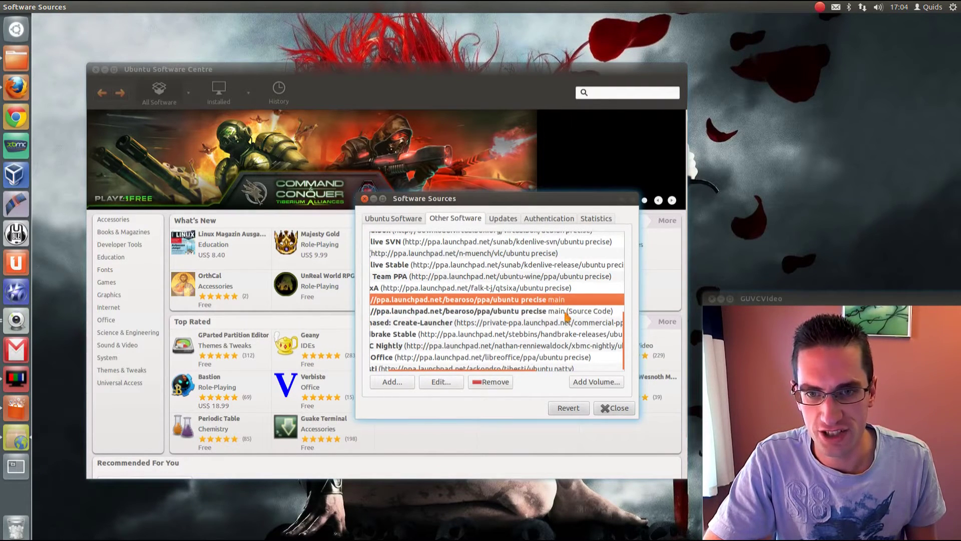
click(568, 311)
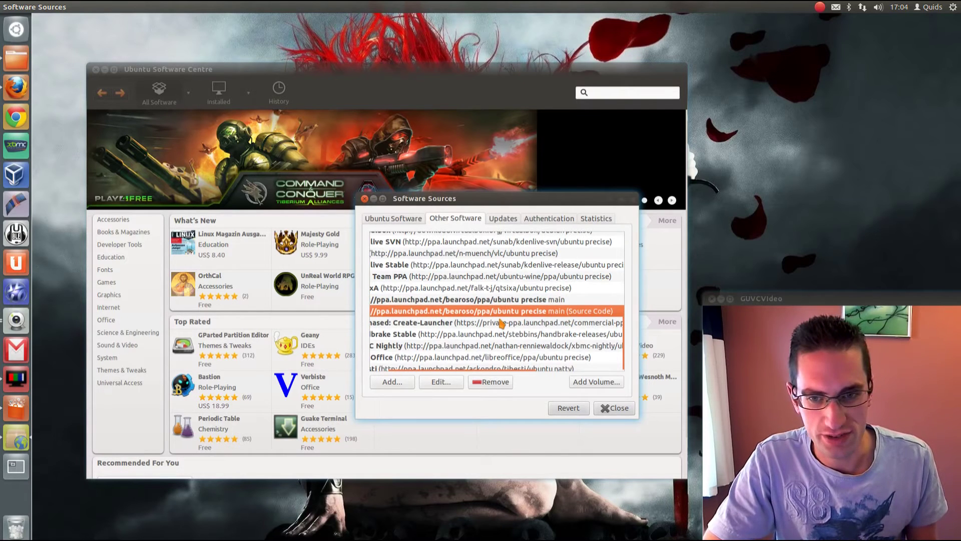
click(499, 385)
Edit the bearoso main source and set its comment to SNES9X
click(530, 306)
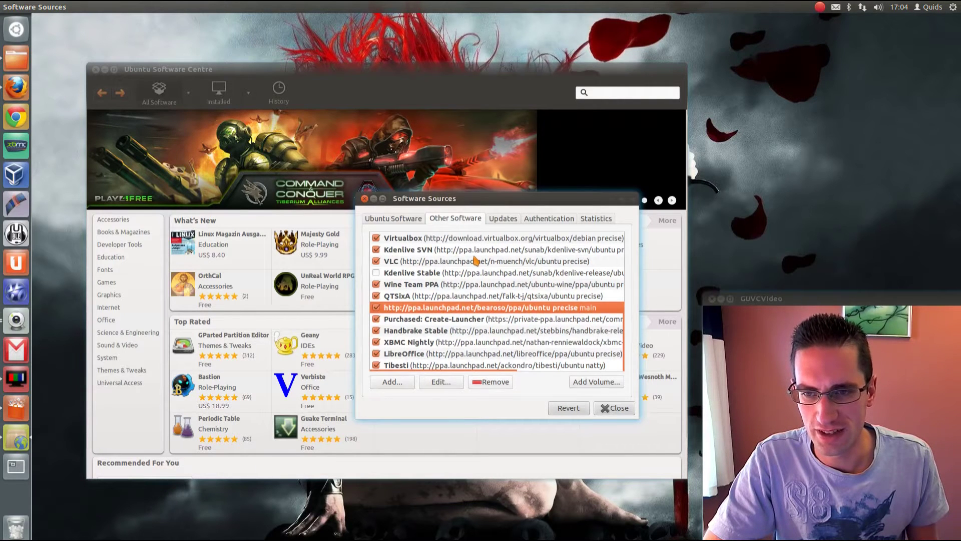
click(446, 383)
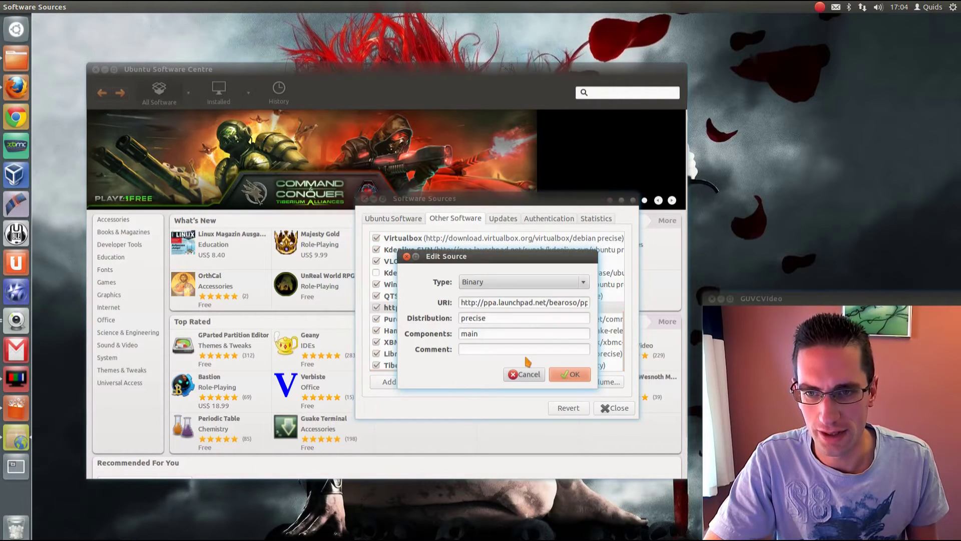
click(525, 350)
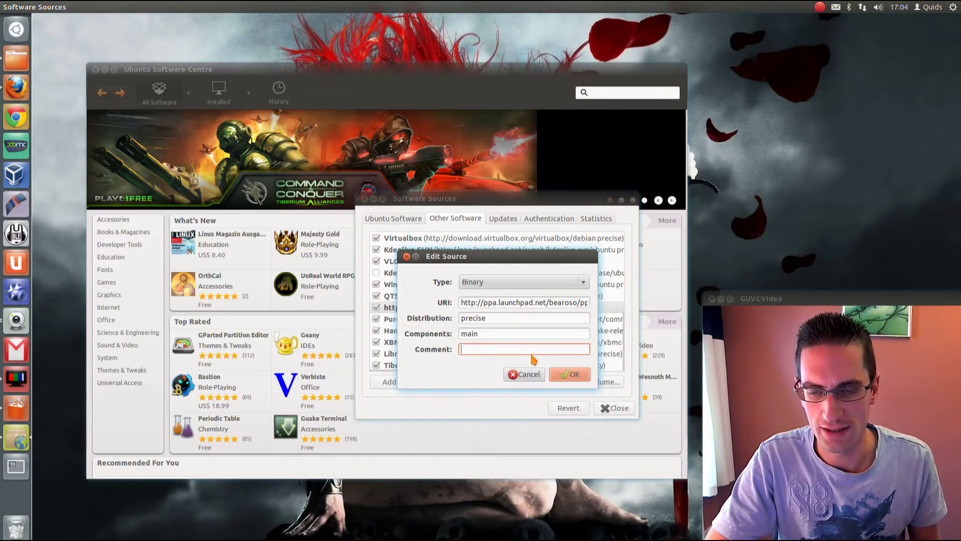
text(SN)
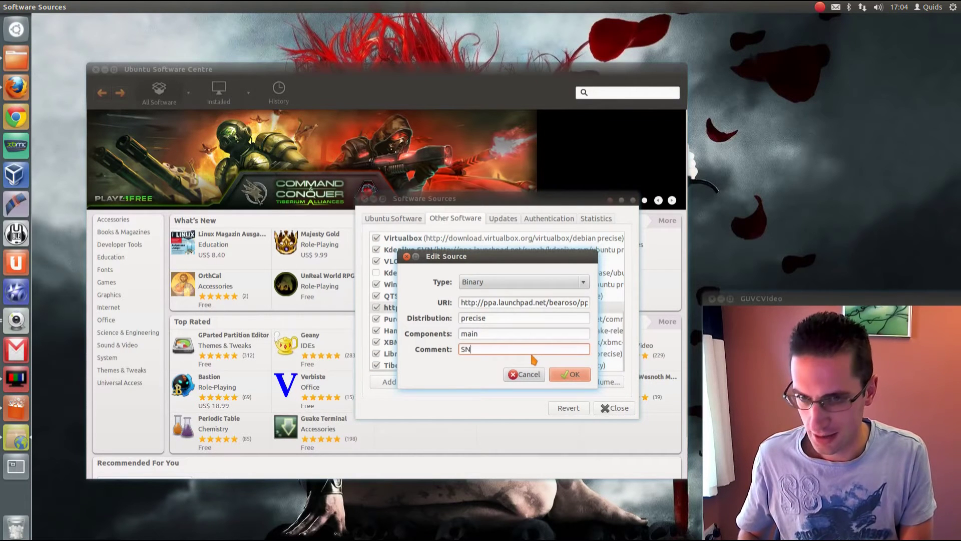
text(ES9X)
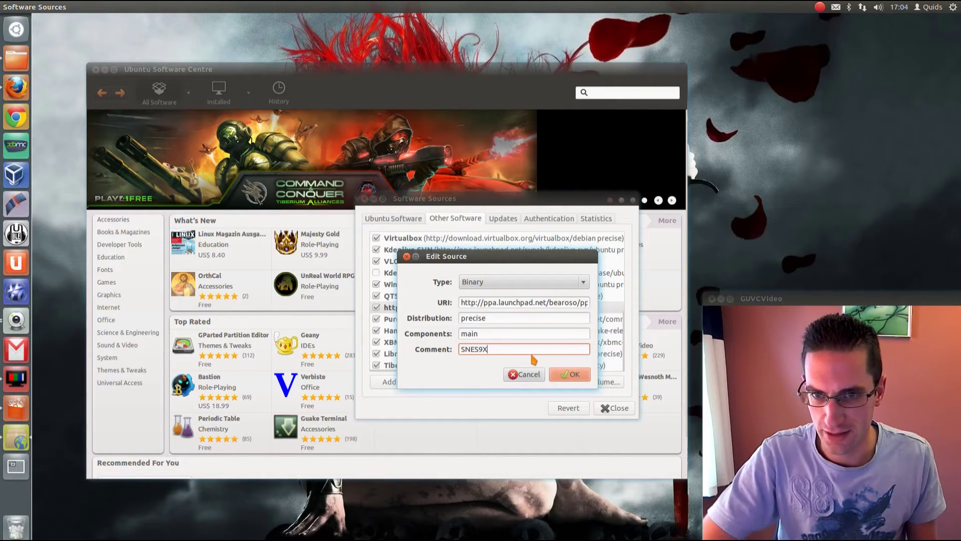
click(575, 374)
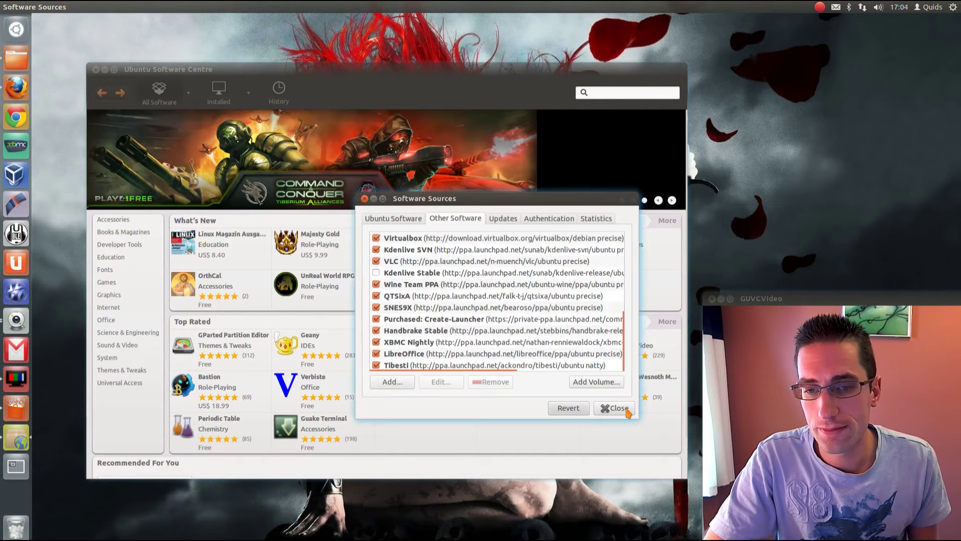
Close Software Sources, run Check in Update Manager to reload package lists, then close it
click(615, 408)
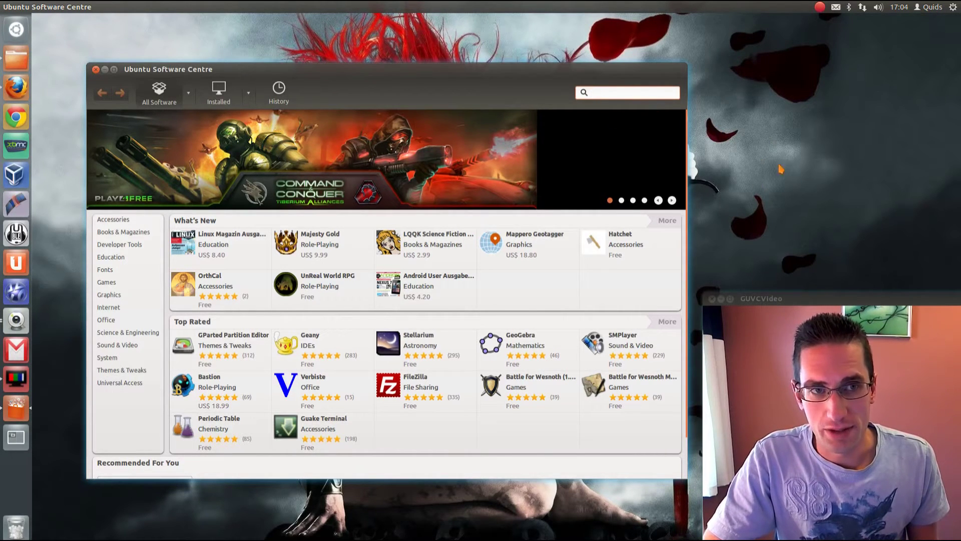
click(953, 7)
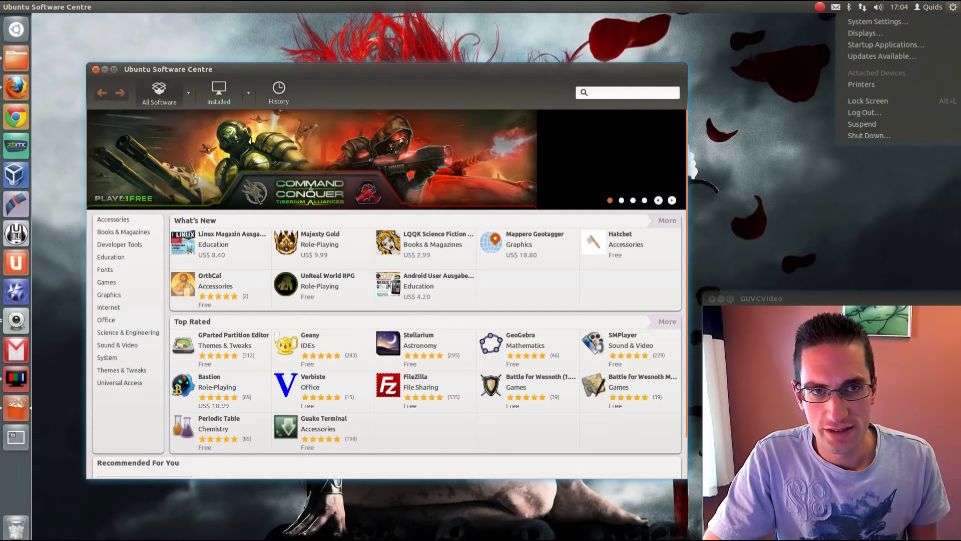
click(943, 57)
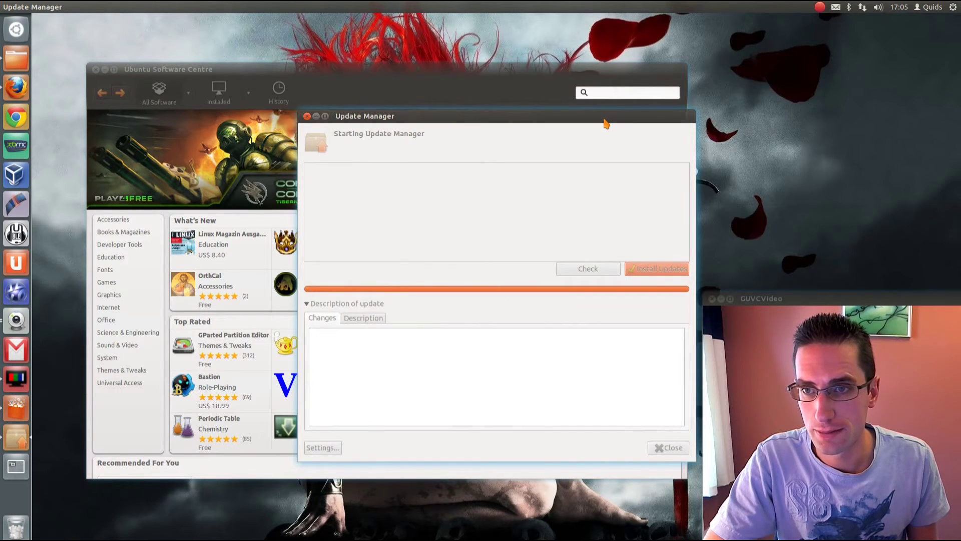
click(592, 278)
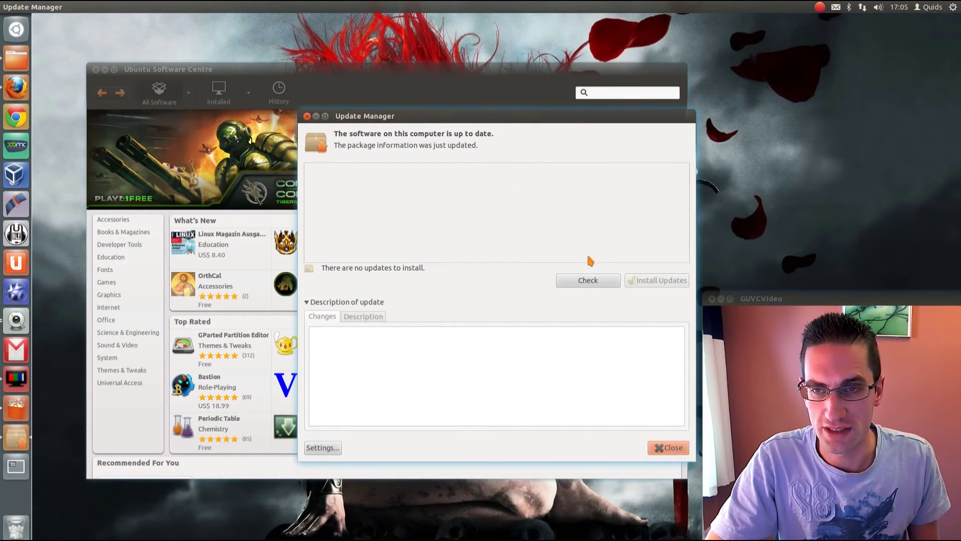
click(668, 447)
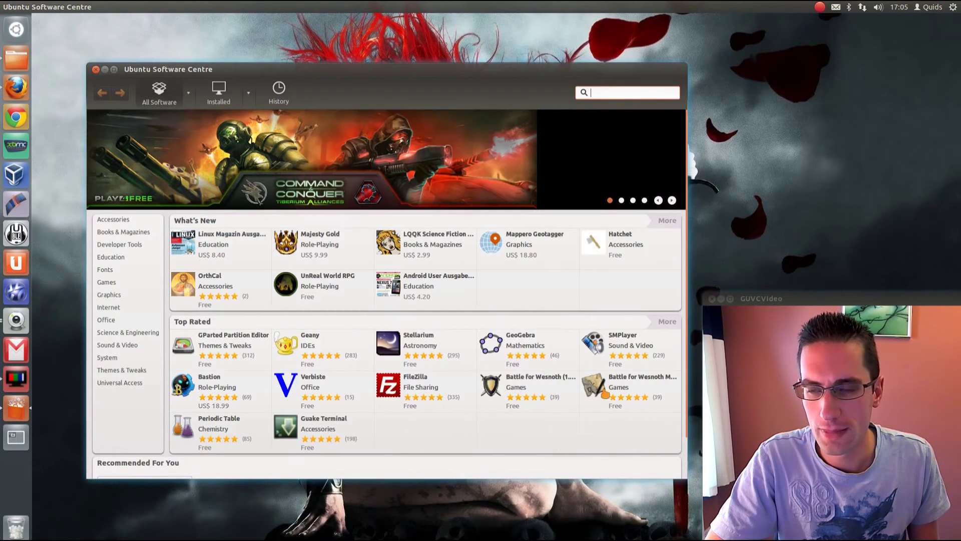
click(189, 93)
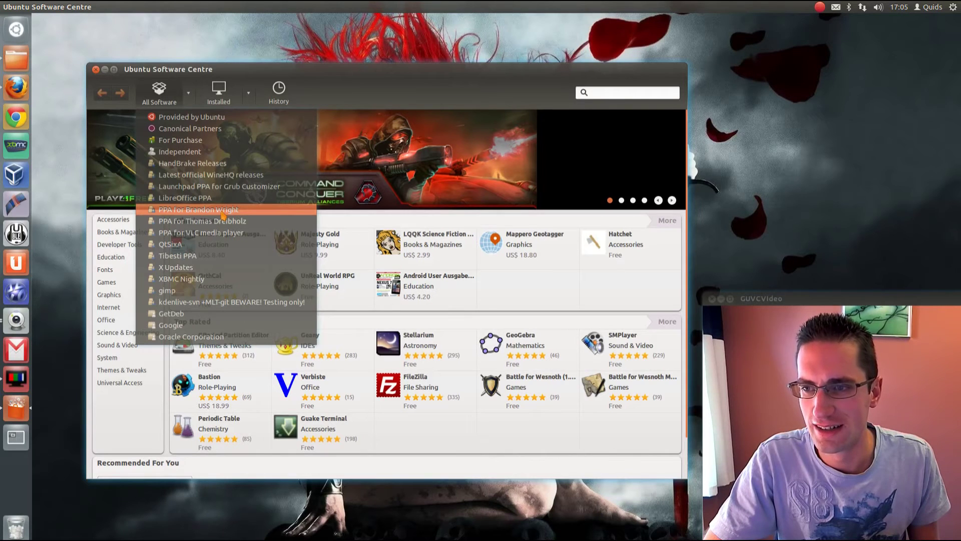
click(613, 95)
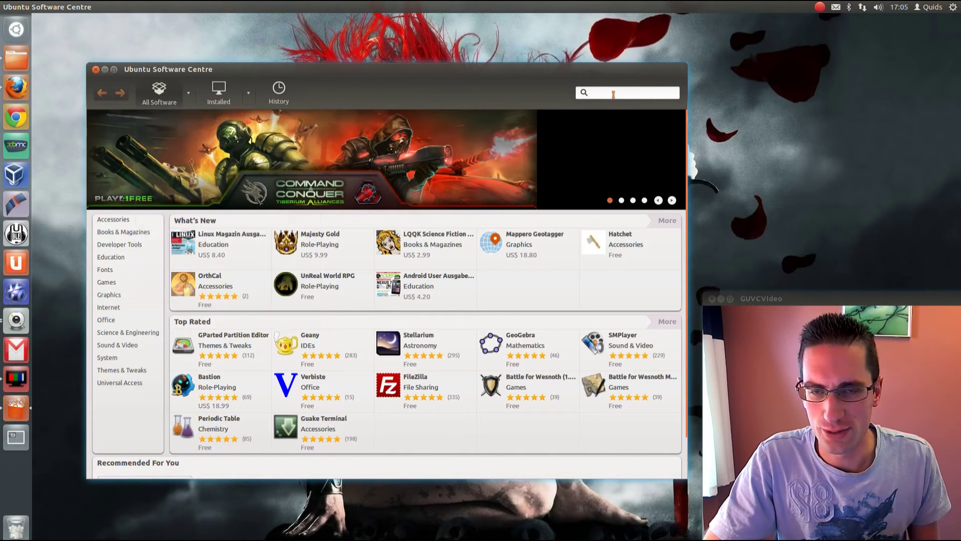
click(613, 93)
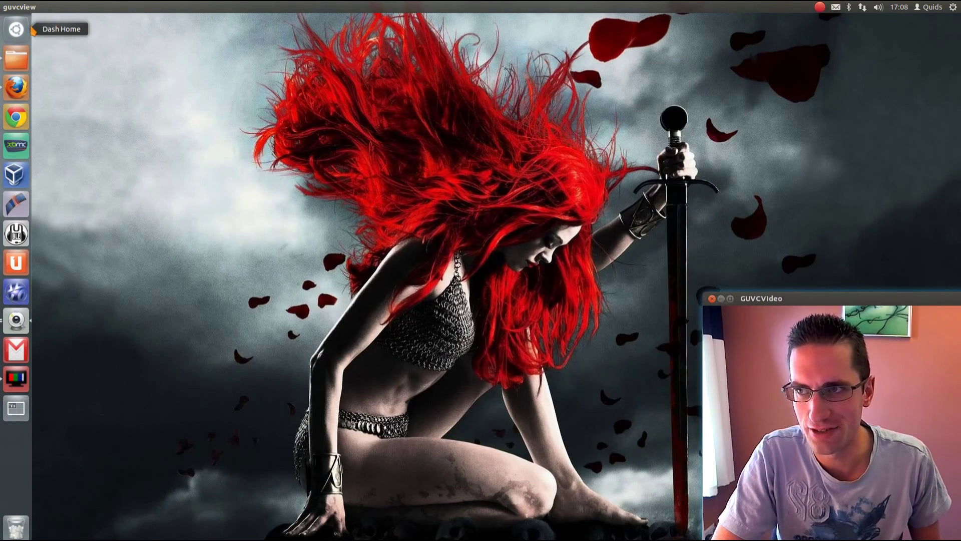
Relaunch Ubuntu Software Centre from the Dash and shift its window left
click(32, 31)
text(ub)
key(Escape)
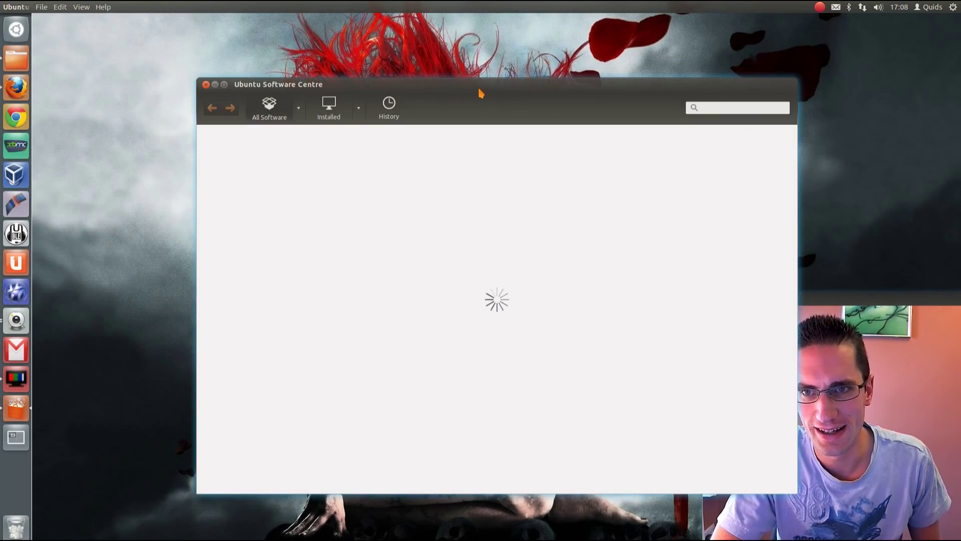
drag(477, 85, 367, 79)
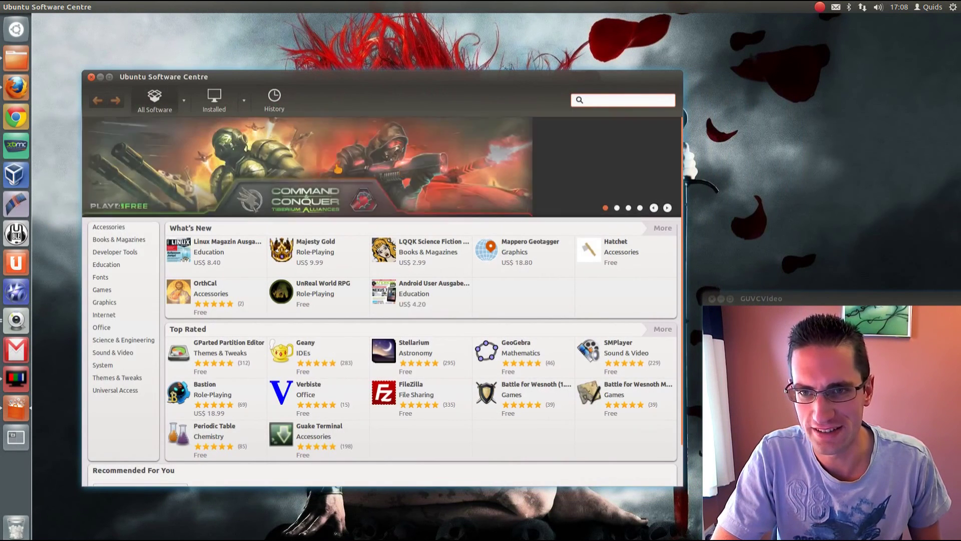
Show the new PPA's software and install snes9x-gtk, confirming authentication
click(185, 102)
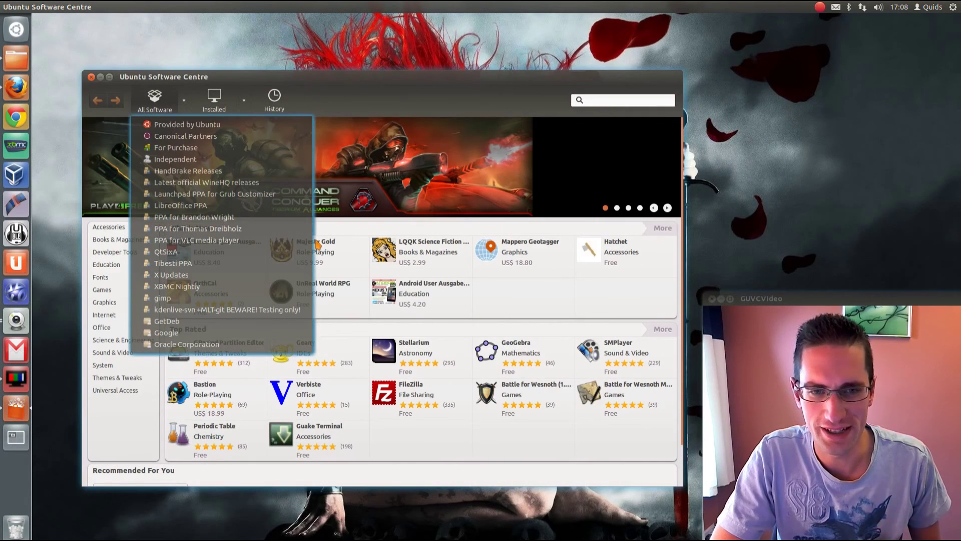
click(279, 218)
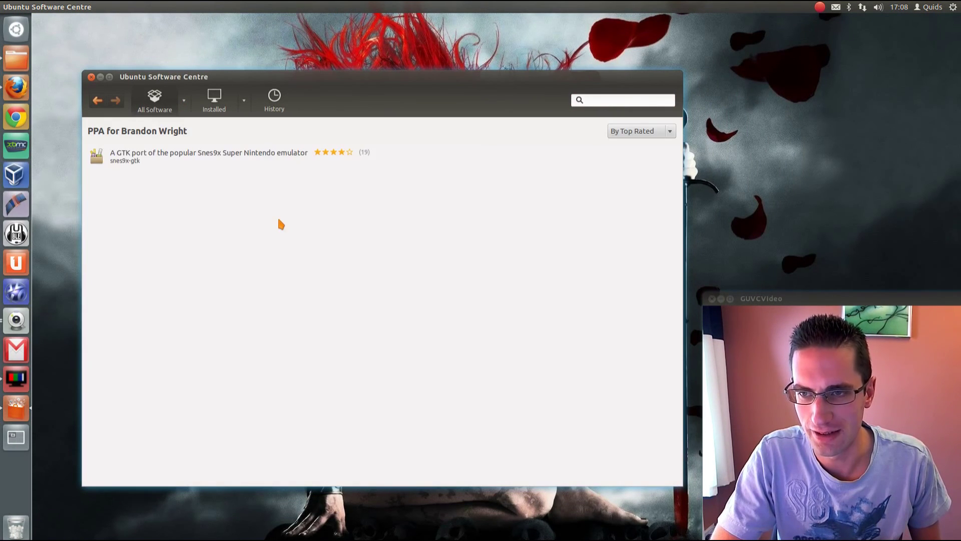
click(254, 158)
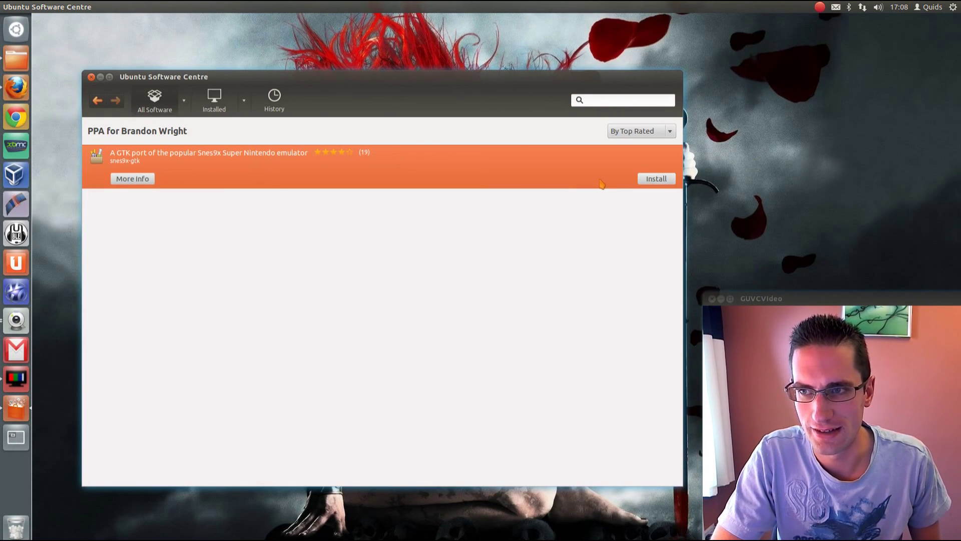
click(656, 179)
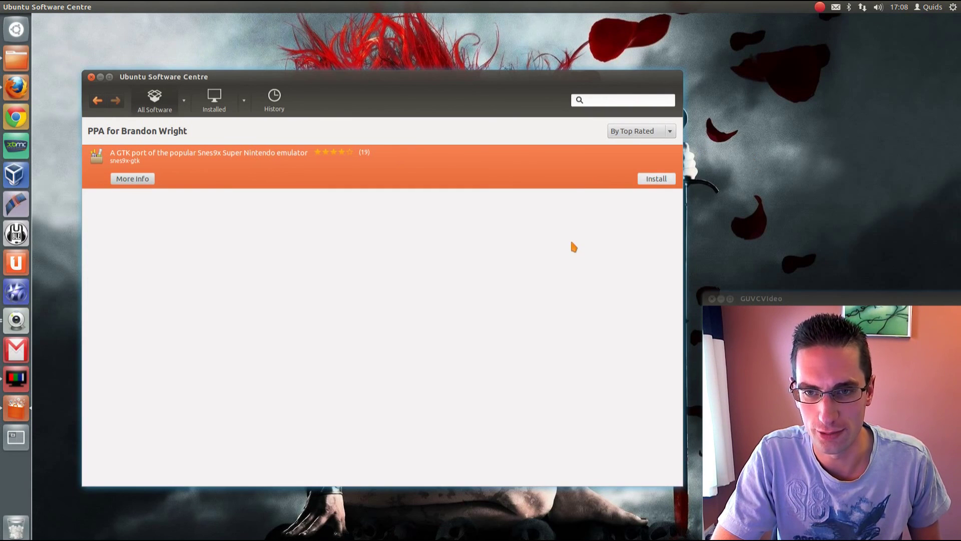
key(Return)
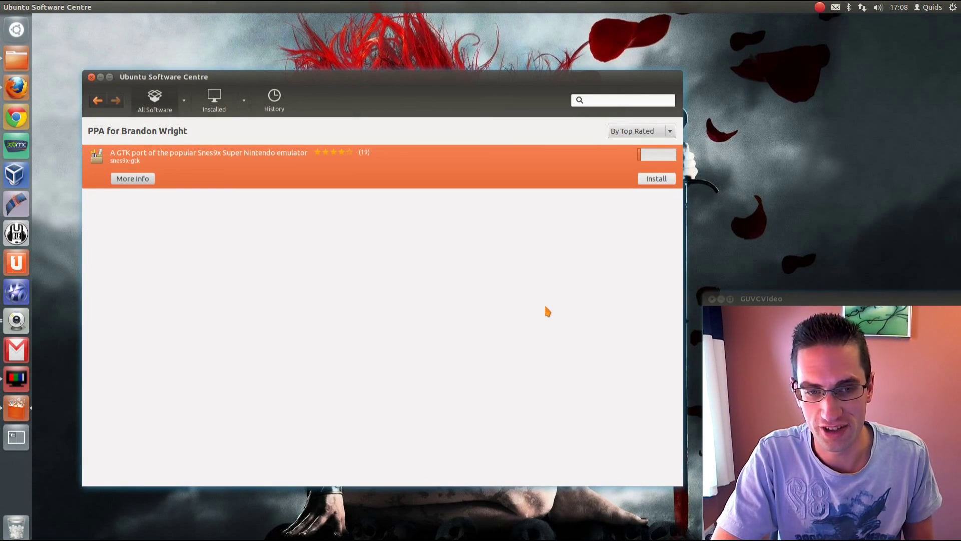